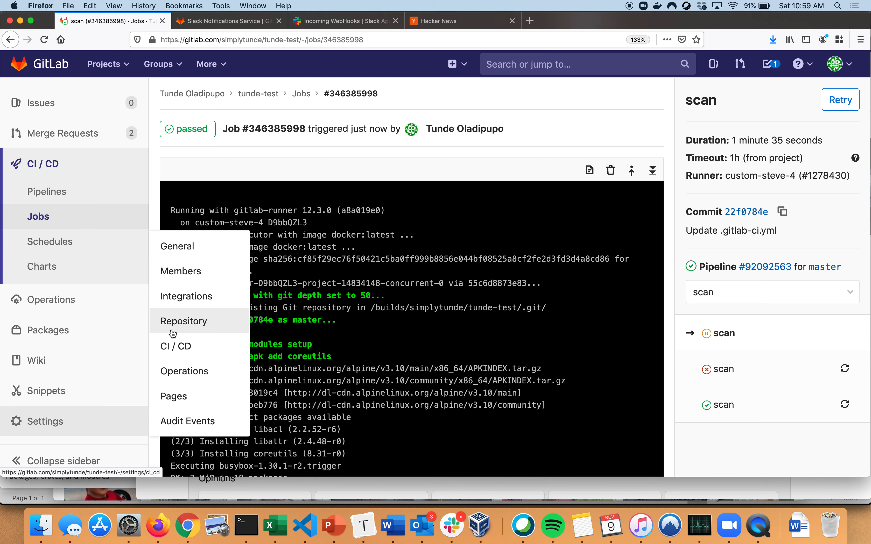
Open the Slack notifications service from the tunde-test project's integration settings
super+click(182, 303)
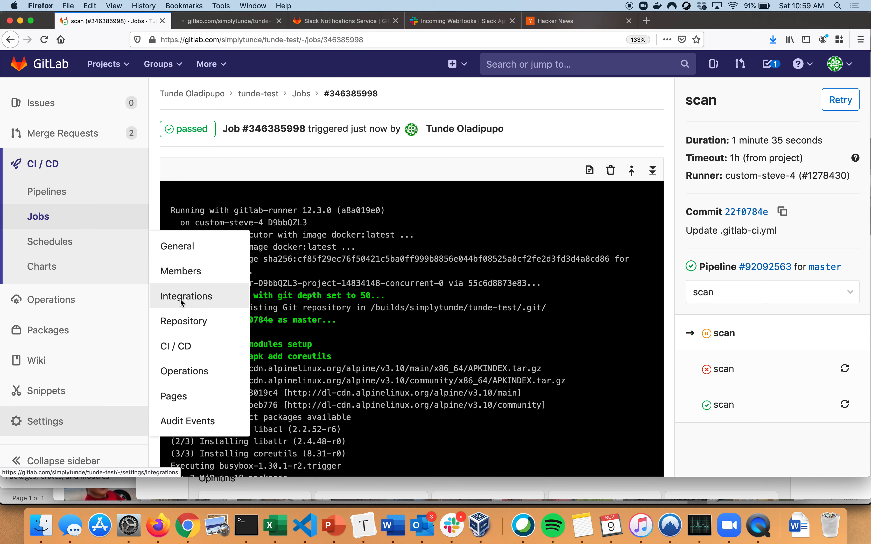
click(396, 21)
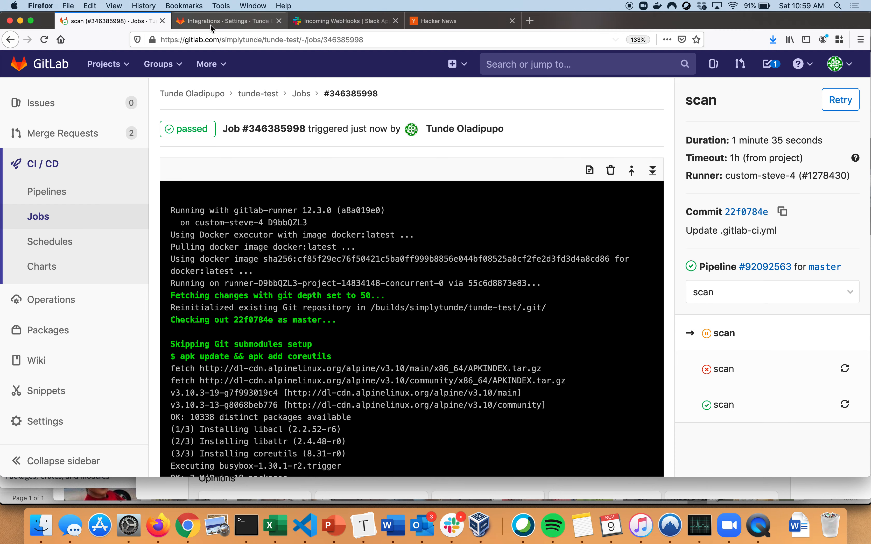
click(227, 21)
scroll(314, 321, down, 20)
scroll(314, 321, down, 5)
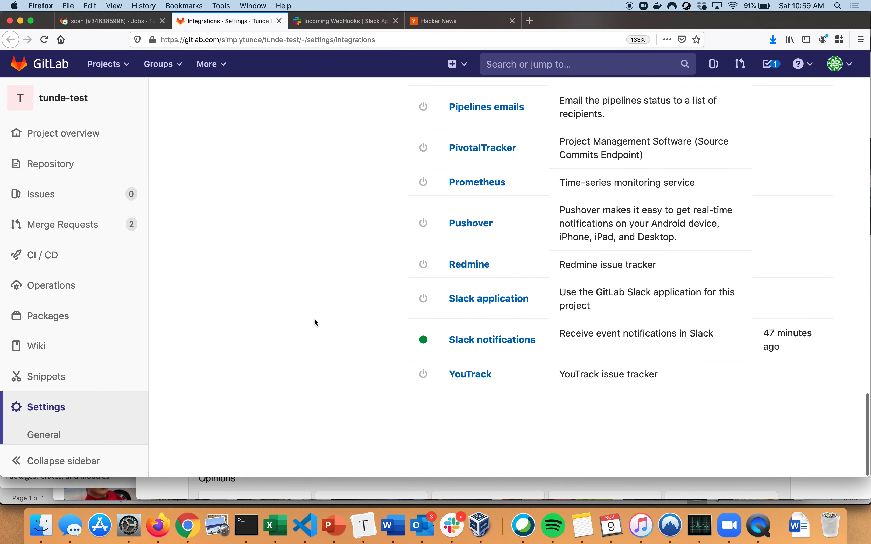
click(485, 345)
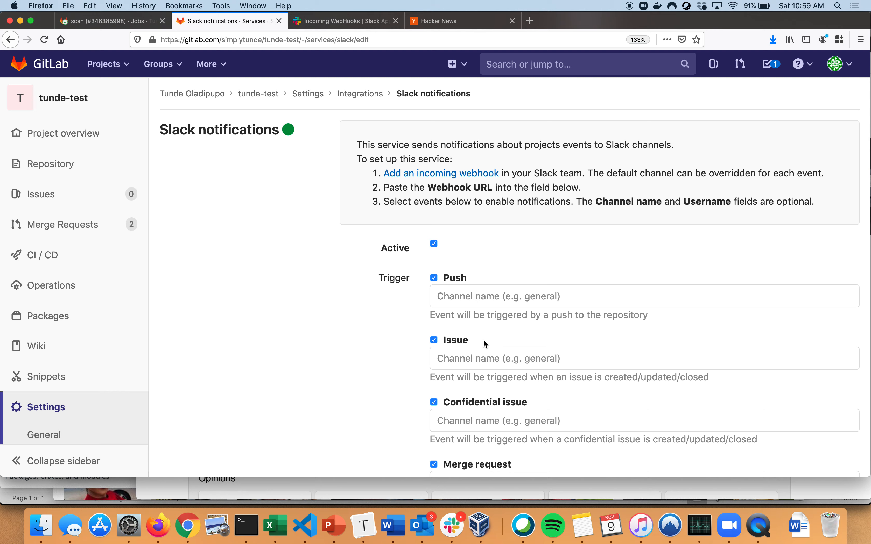
Review the Incoming WebHooks configuration on the Slack site and select its webhook URL
click(342, 20)
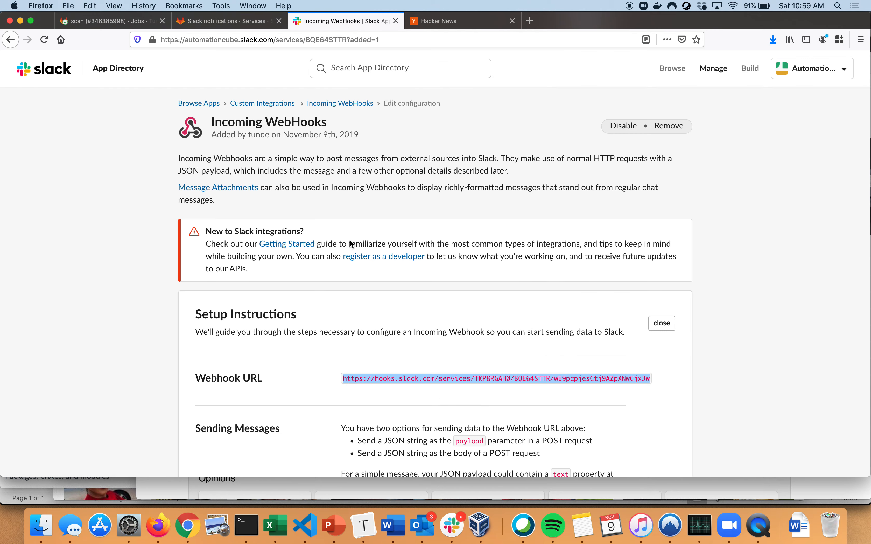
scroll(384, 376, down, 1)
scroll(384, 375, up, 1)
click(252, 41)
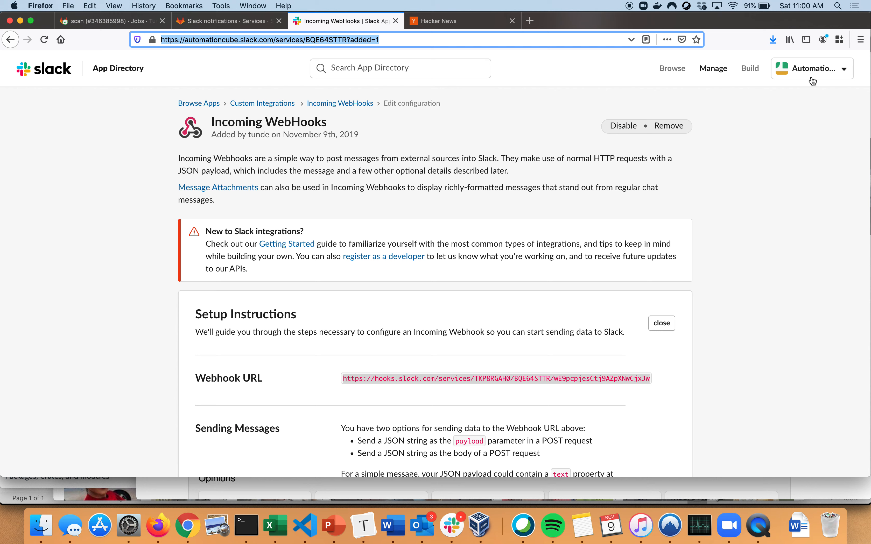
scroll(446, 296, down, 5)
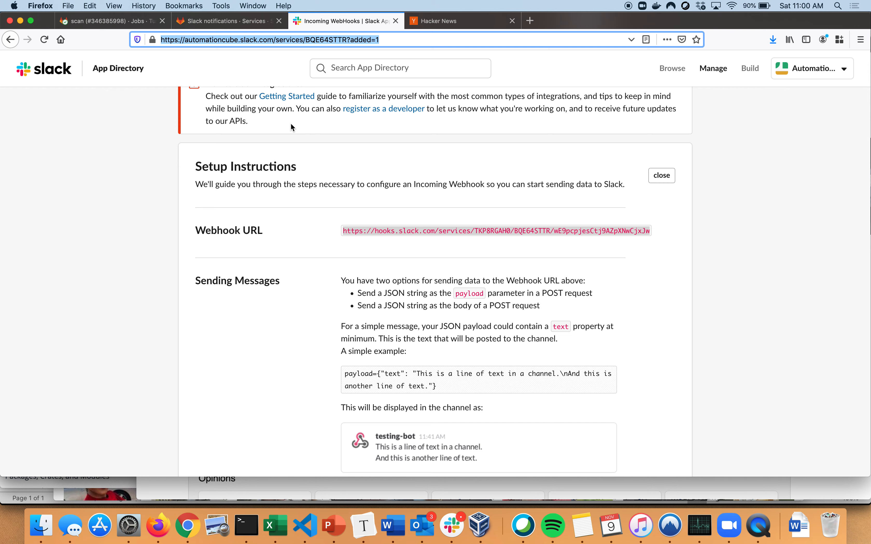
triple_click(425, 231)
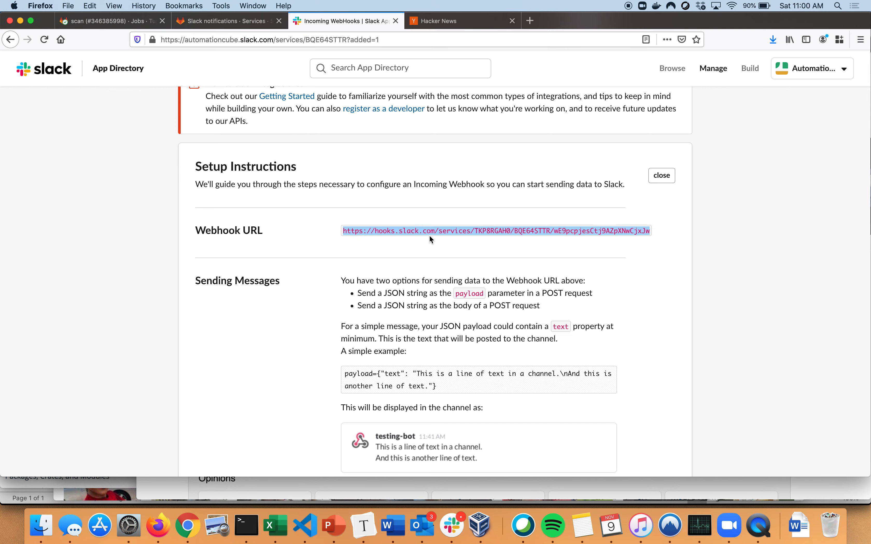
Return to GitLab's Slack notifications form and check the webhook, username and branches-to-be-notified settings
click(267, 23)
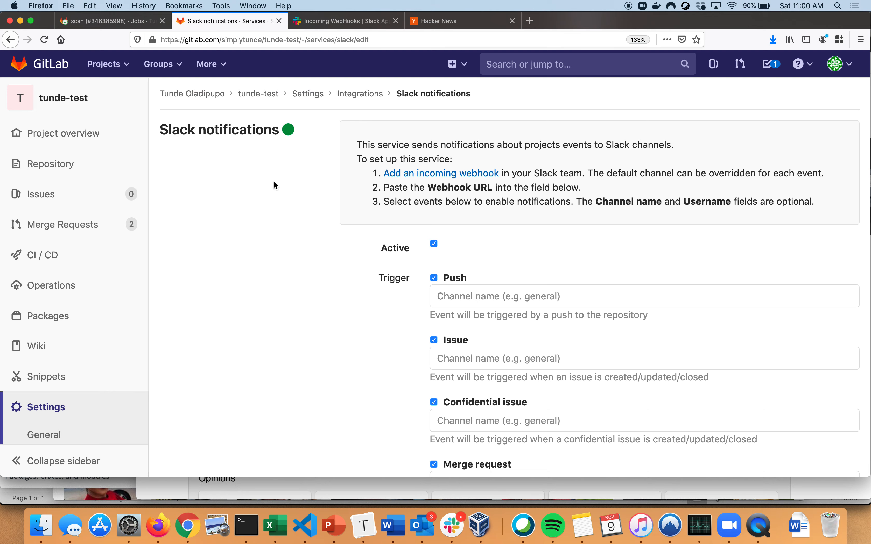
scroll(254, 216, down, 15)
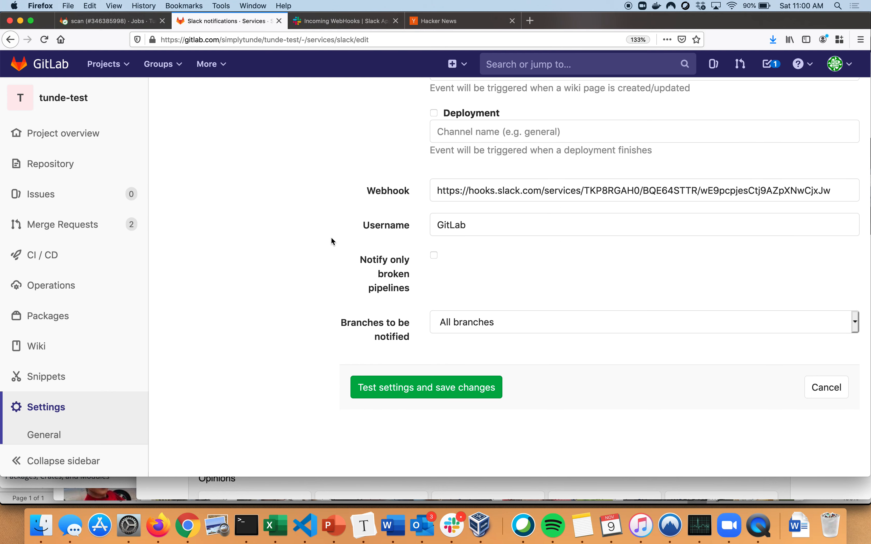
click(487, 221)
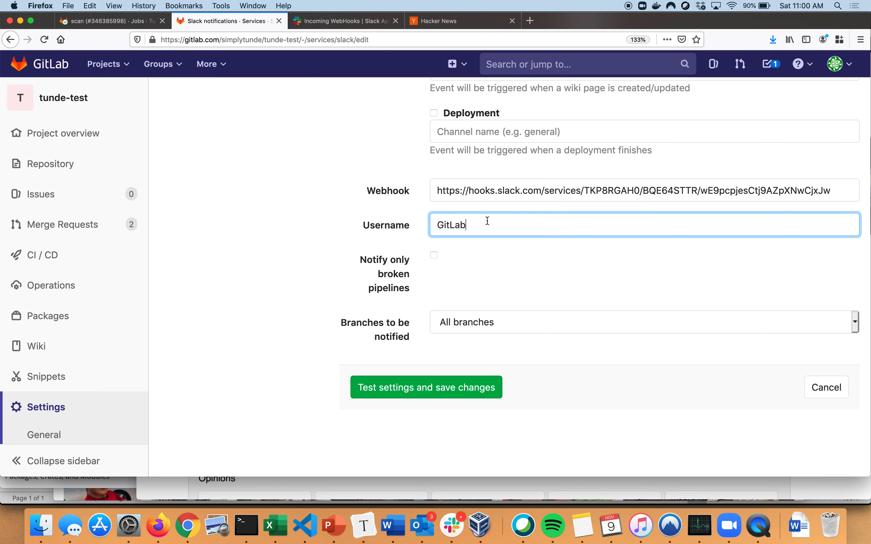
click(487, 221)
click(465, 275)
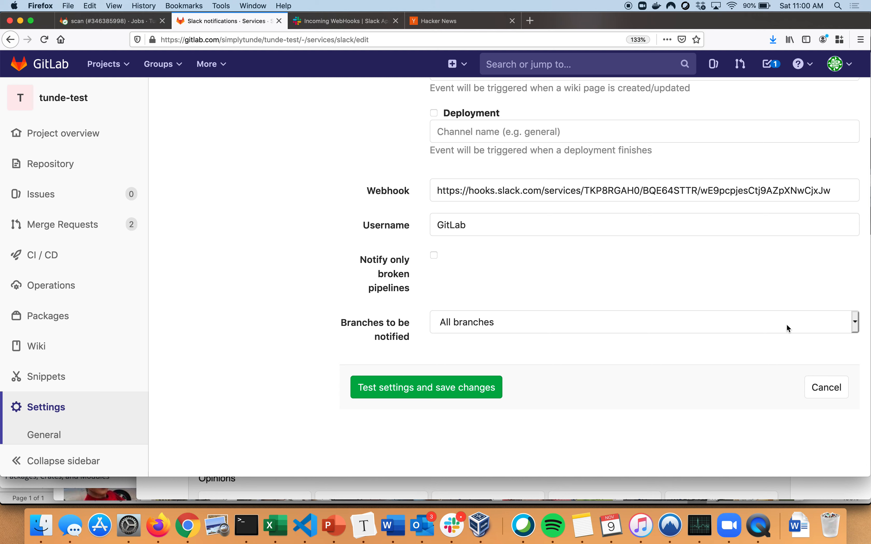
click(859, 327)
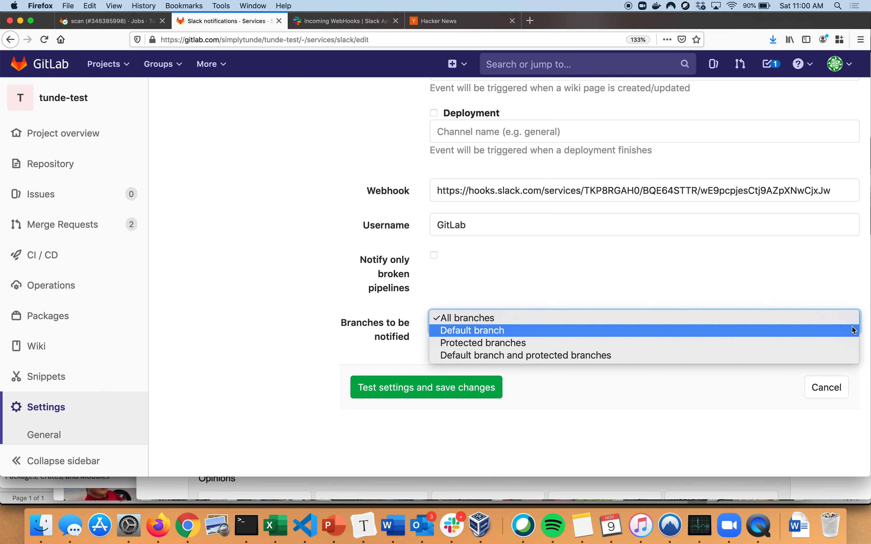
click(788, 274)
scroll(678, 267, up, 5)
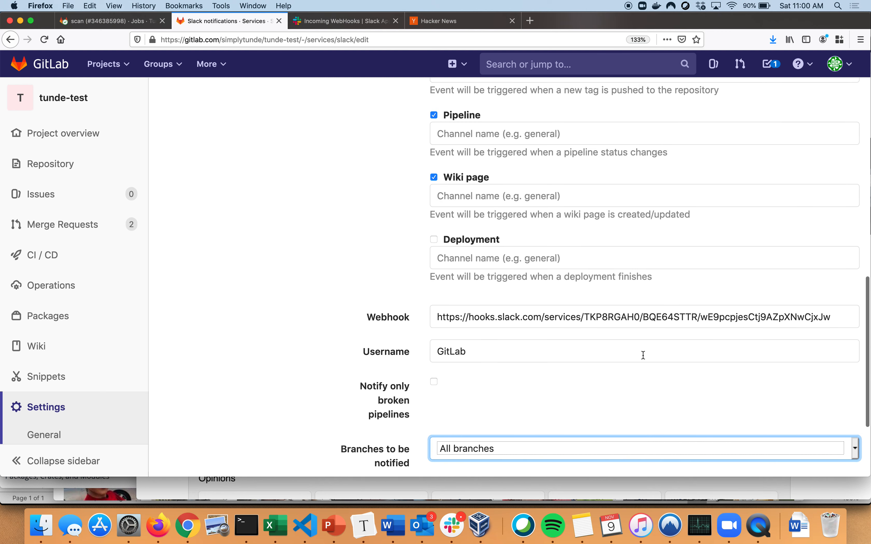
double_click(475, 353)
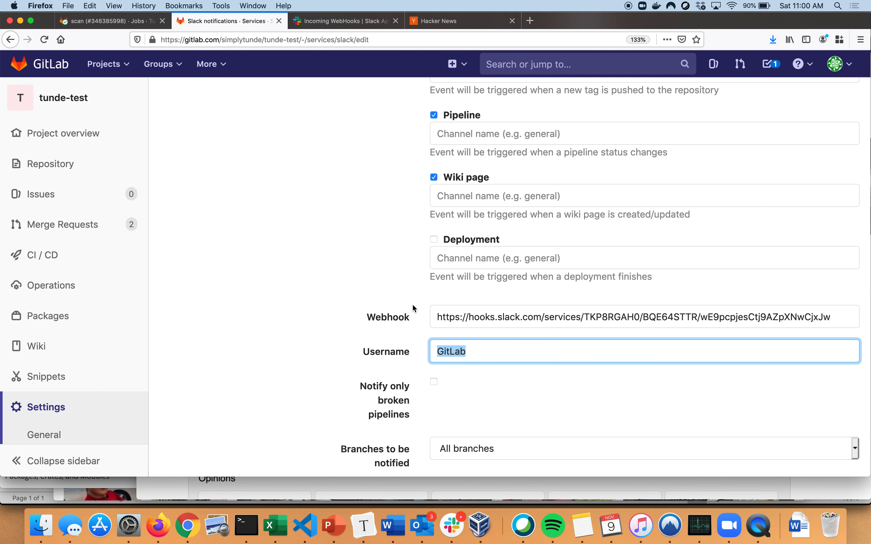
Examine the trigger events in the Slack notifications form, from push through deployment
scroll(413, 305, up, 2)
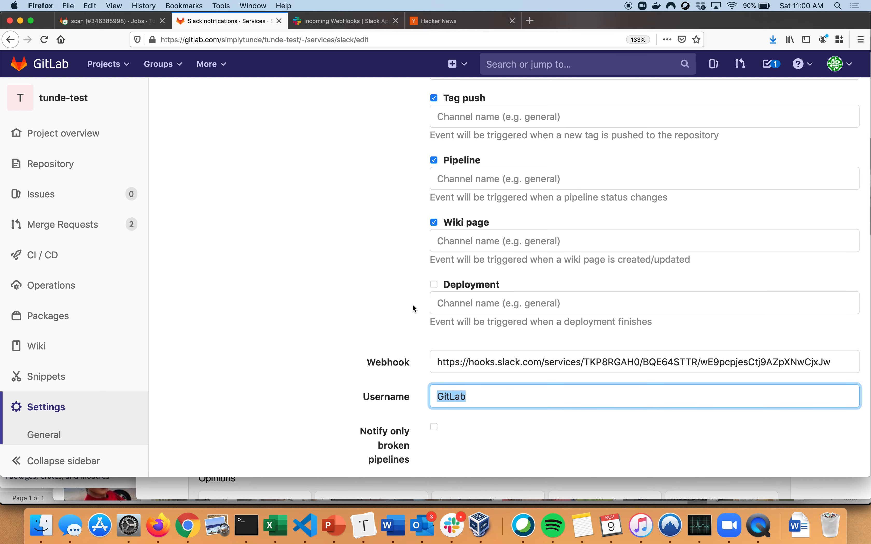
scroll(413, 305, up, 10)
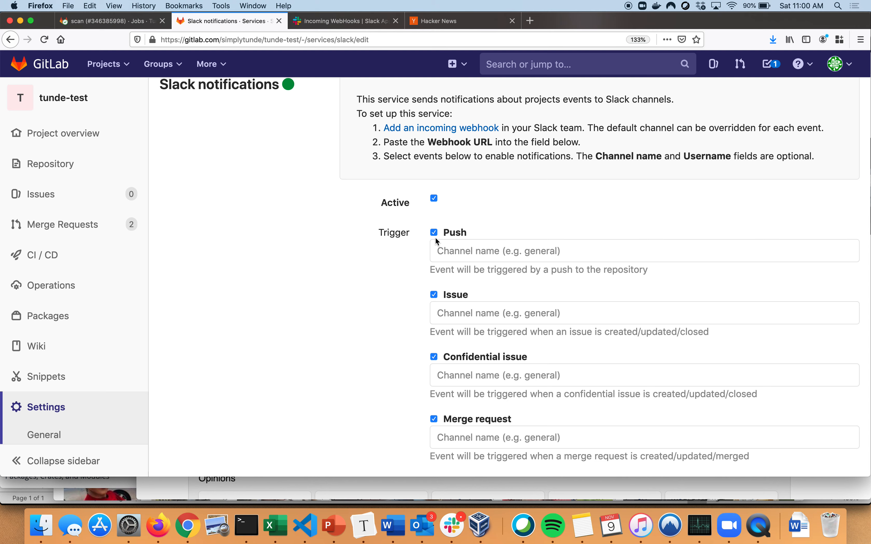
scroll(439, 337, down, 2)
scroll(445, 355, down, 2)
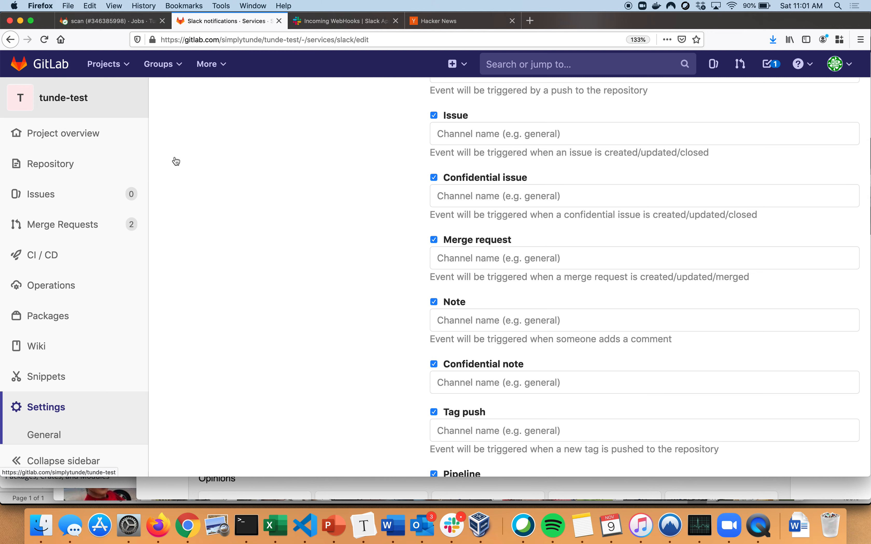
scroll(357, 364, down, 4)
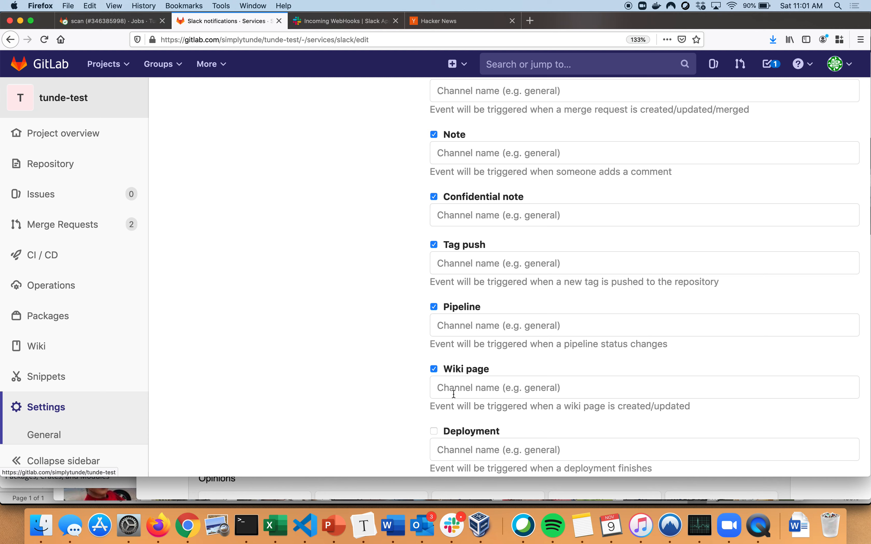
scroll(446, 415, down, 3)
double_click(446, 416)
scroll(447, 416, down, 1)
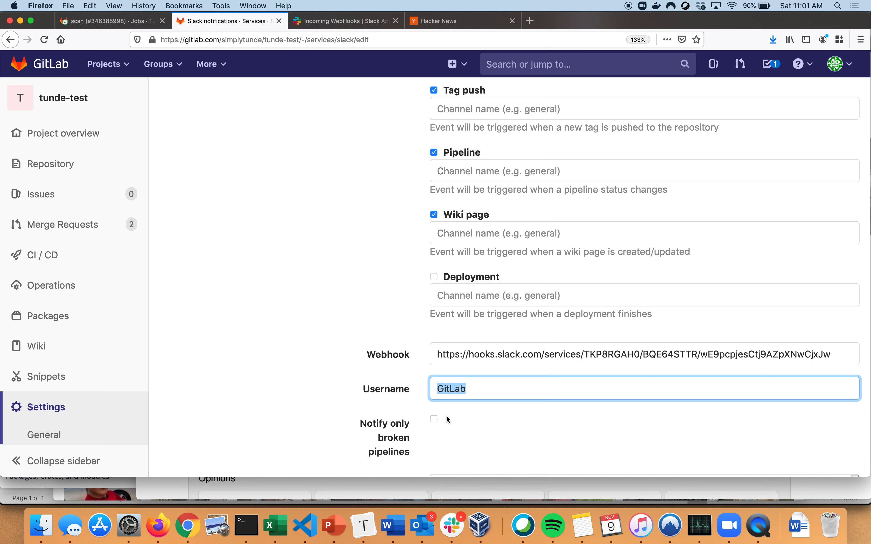
Test the Slack notification settings and save them
click(448, 420)
scroll(446, 416, down, 5)
click(432, 396)
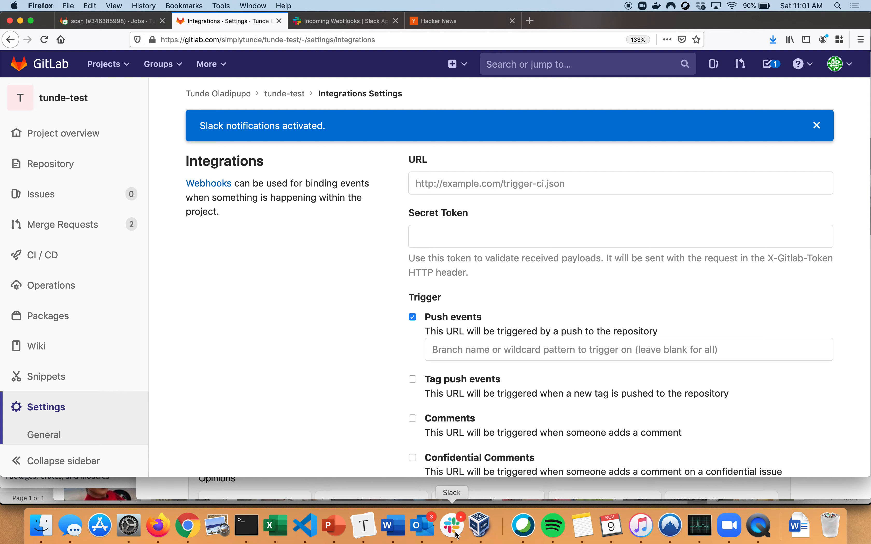
Check which channel the incoming webhook posts to in its integration settings on the Slack site
click(329, 21)
scroll(372, 258, down, 2)
scroll(373, 259, down, 10)
scroll(372, 255, down, 8)
scroll(371, 256, down, 5)
scroll(371, 257, down, 1)
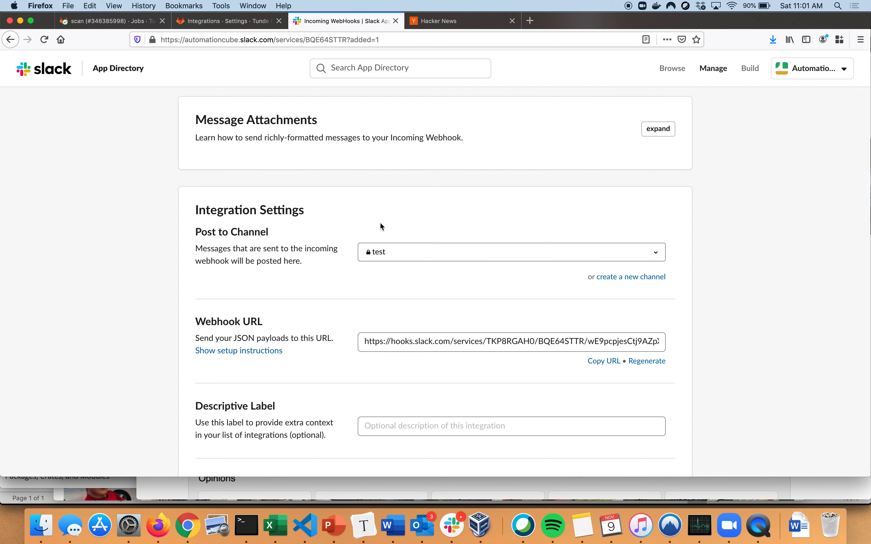
Switch to the Slack app and read the GitLab notifications in the test channel
click(453, 525)
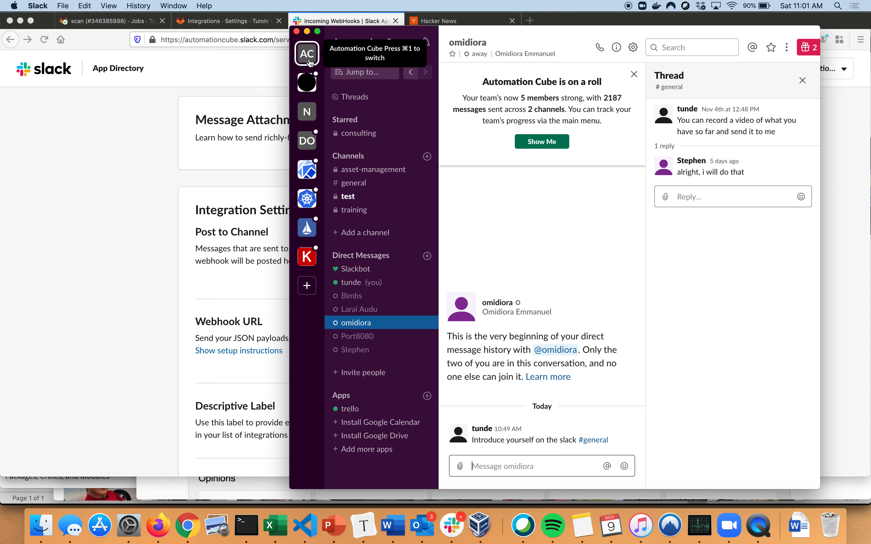
click(351, 201)
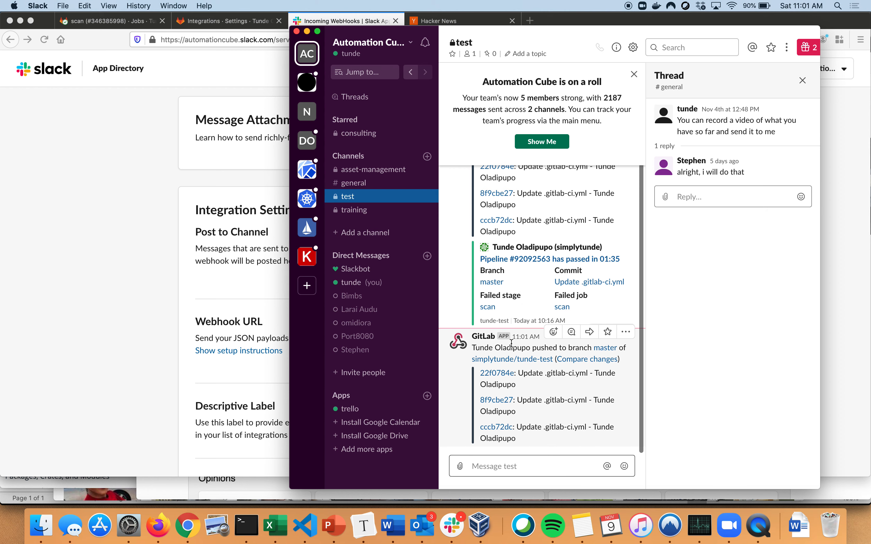
scroll(535, 392, up, 4)
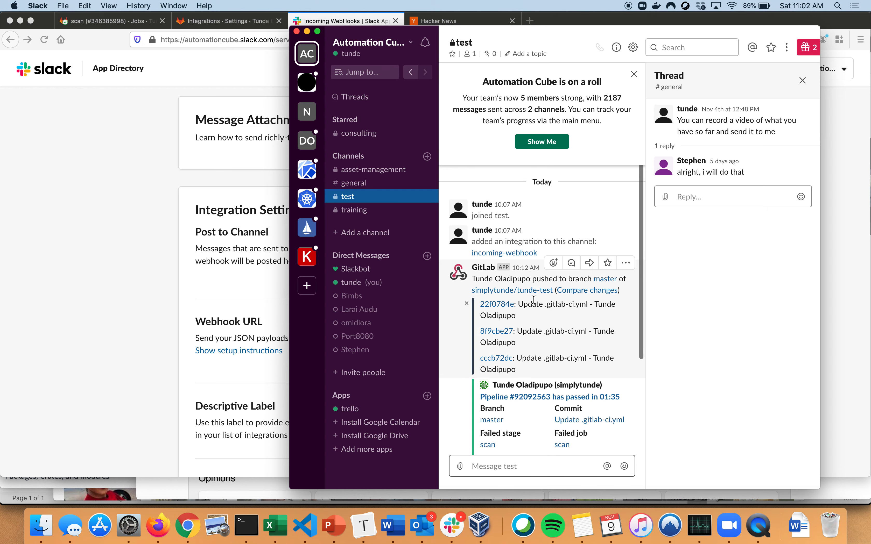
scroll(534, 299, down, 4)
scroll(534, 303, up, 3)
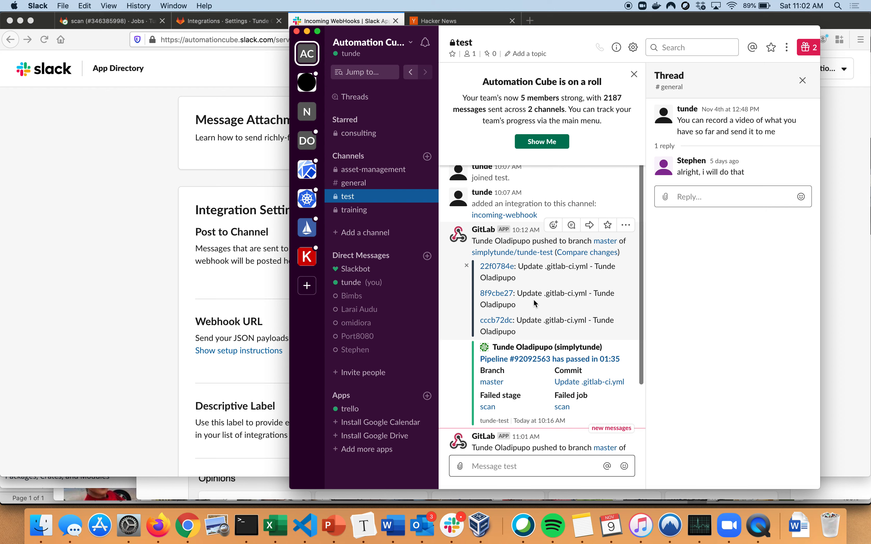
Switch back to the GitLab scan job in Firefox and retry it
click(170, 125)
click(130, 28)
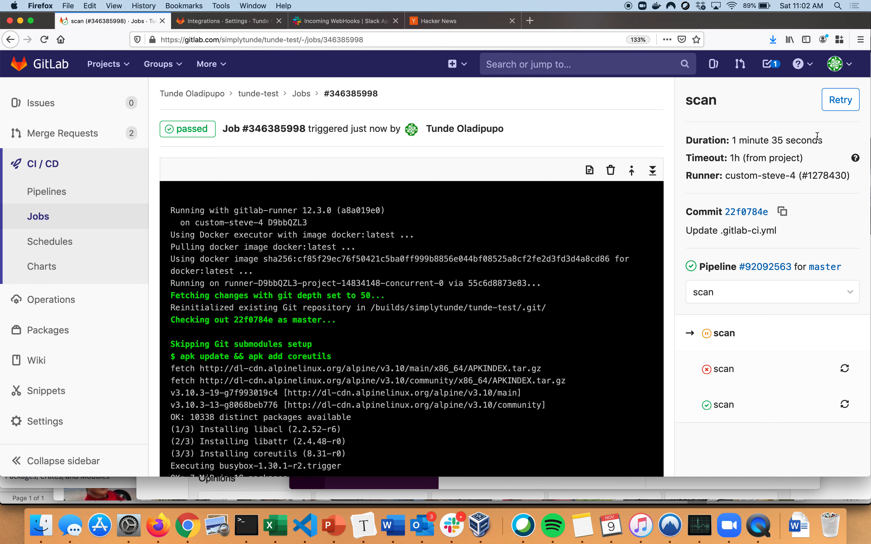
click(839, 102)
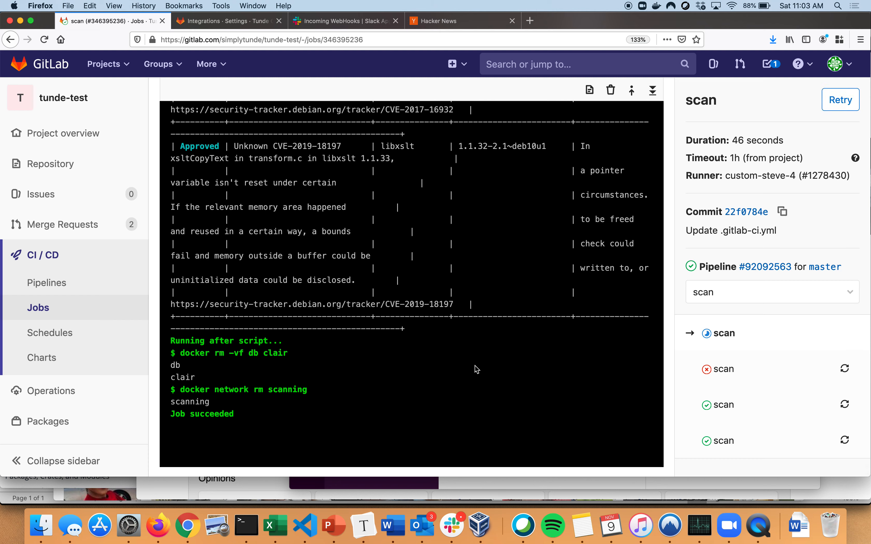
Switch to Slack and check the test channel for the retried pipeline's notification
click(459, 527)
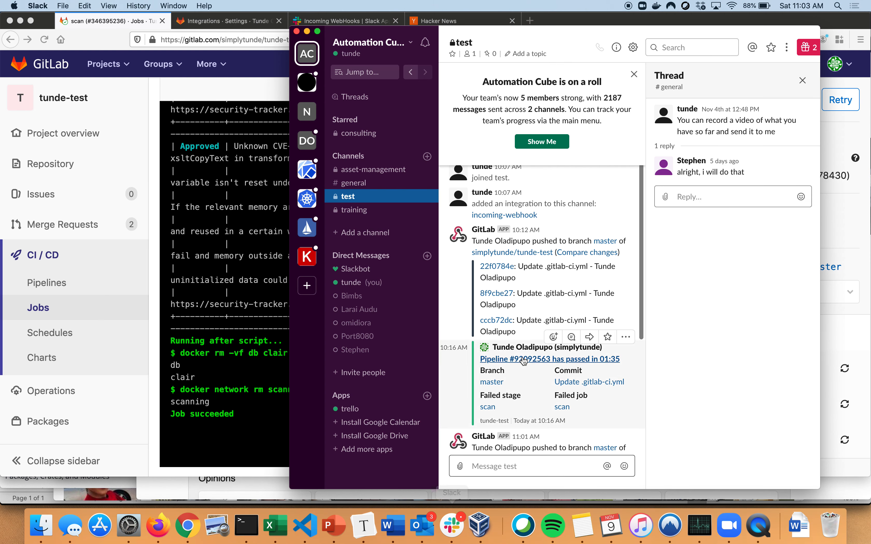
scroll(521, 361, down, 5)
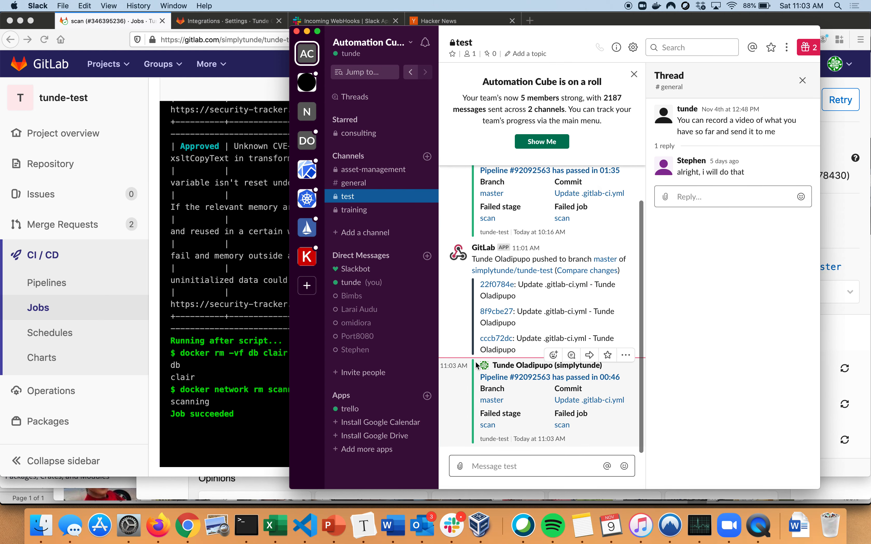